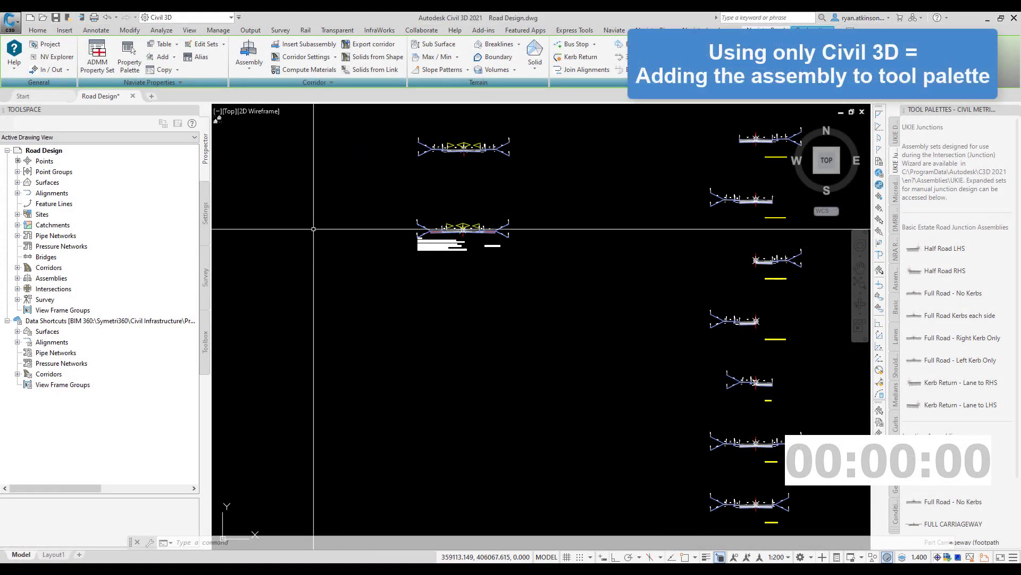
# Step: Open the source drawing Bridge Assembly.dwg and create a new tool palette named Bridge
pyautogui.click(13, 24)
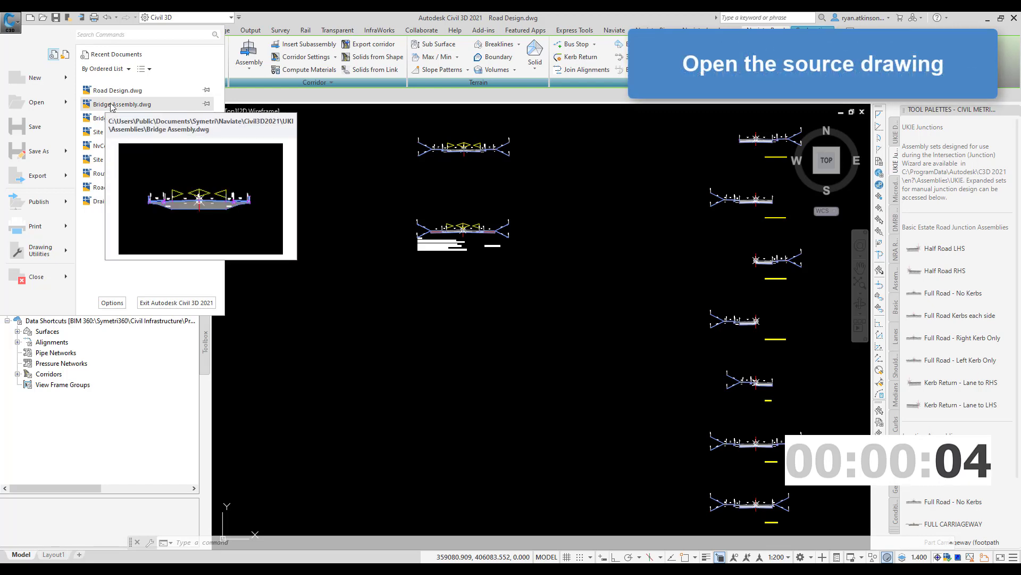
pyautogui.click(121, 104)
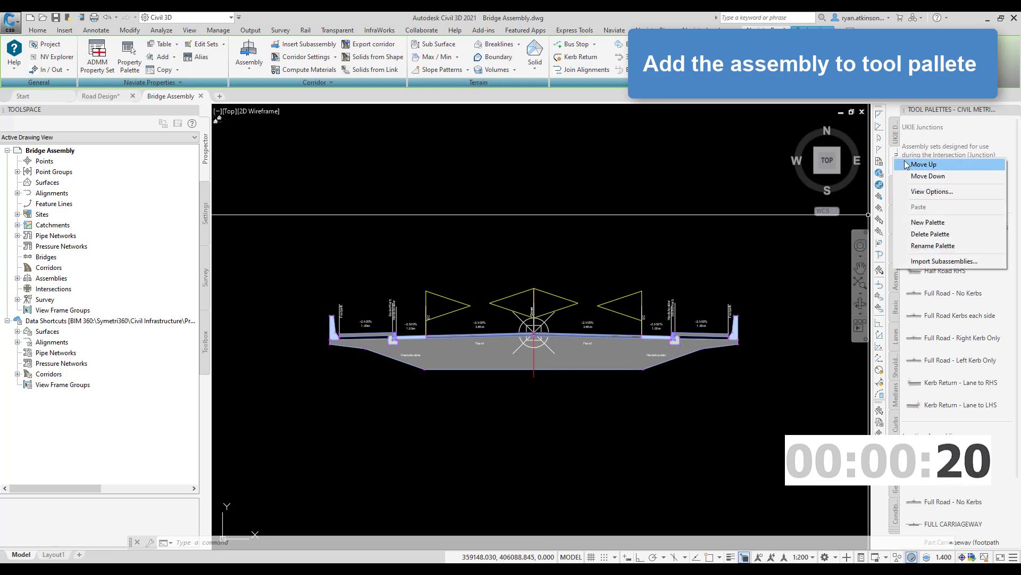
pyautogui.click(937, 221)
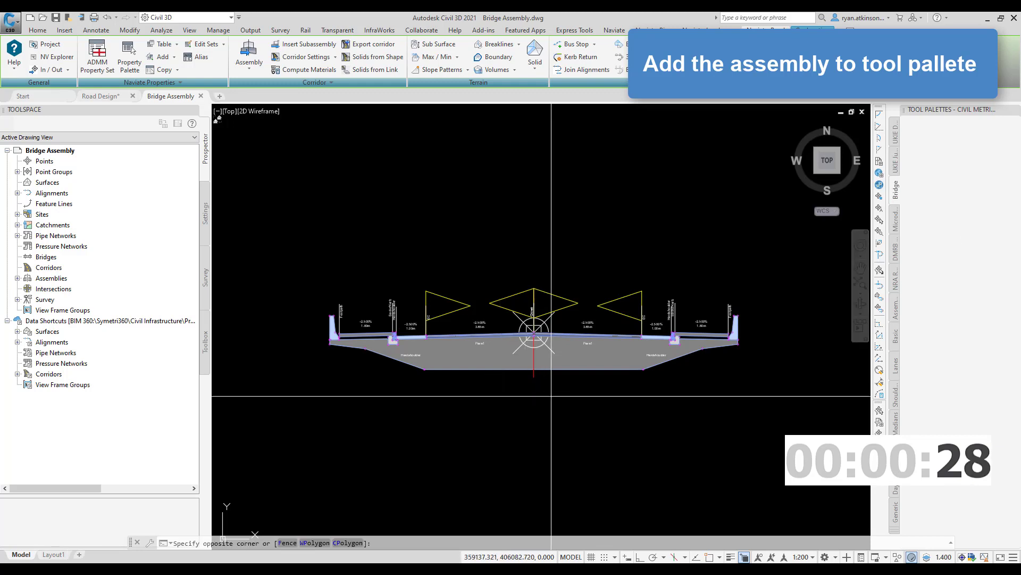
# Step: Add the Route Bridge assembly from the drawing to the Bridge tool palette
pyautogui.click(523, 373)
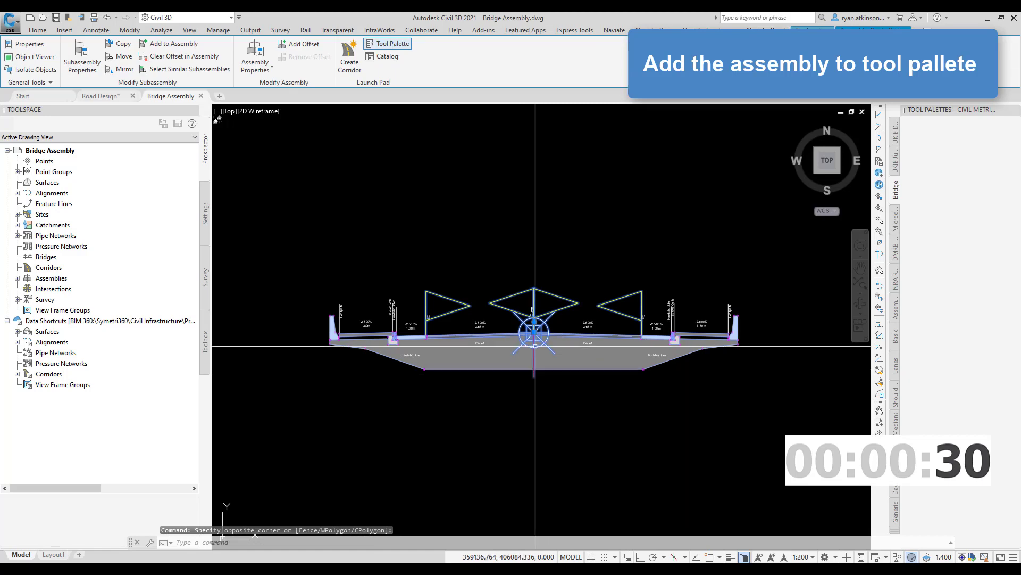
pyautogui.click(534, 331)
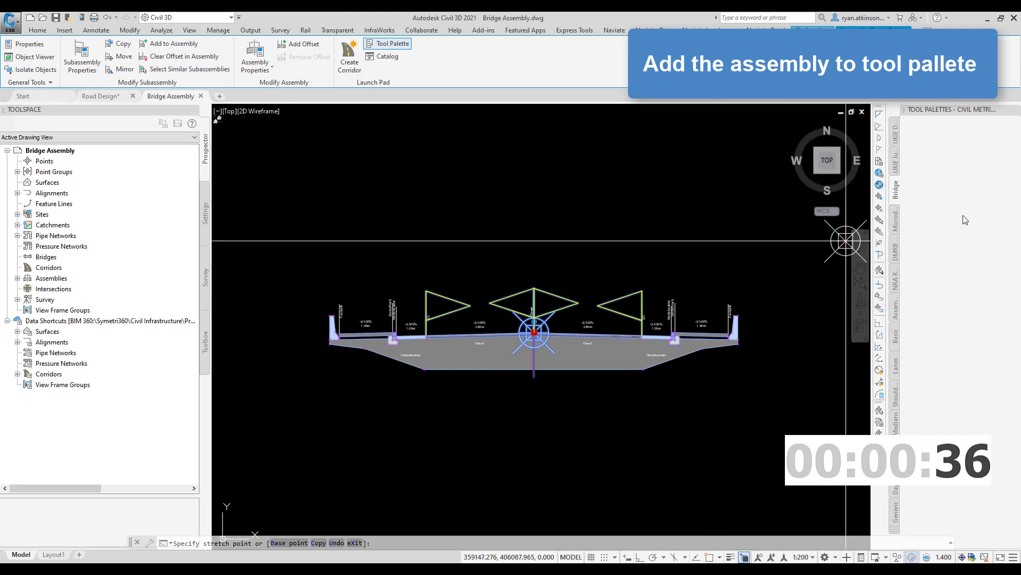
pyautogui.press('Escape')
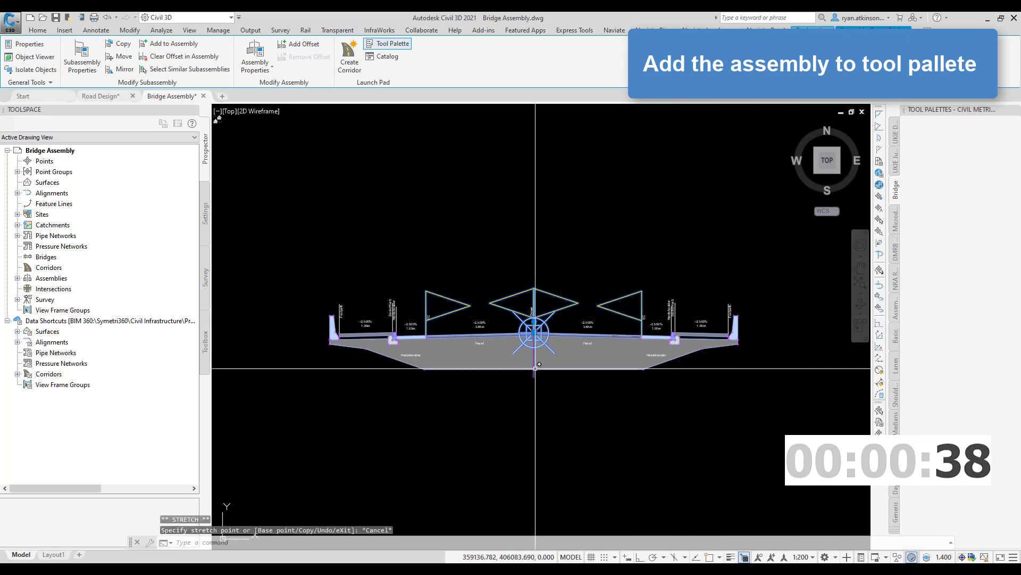
pyautogui.press('Escape')
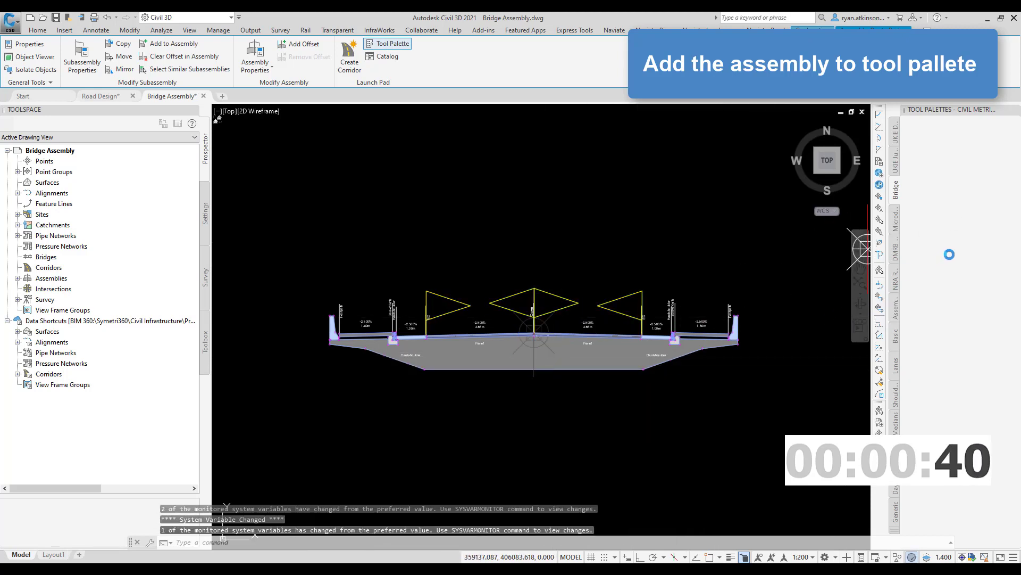
pyautogui.moveTo(952, 260); pyautogui.dragTo(952, 256)
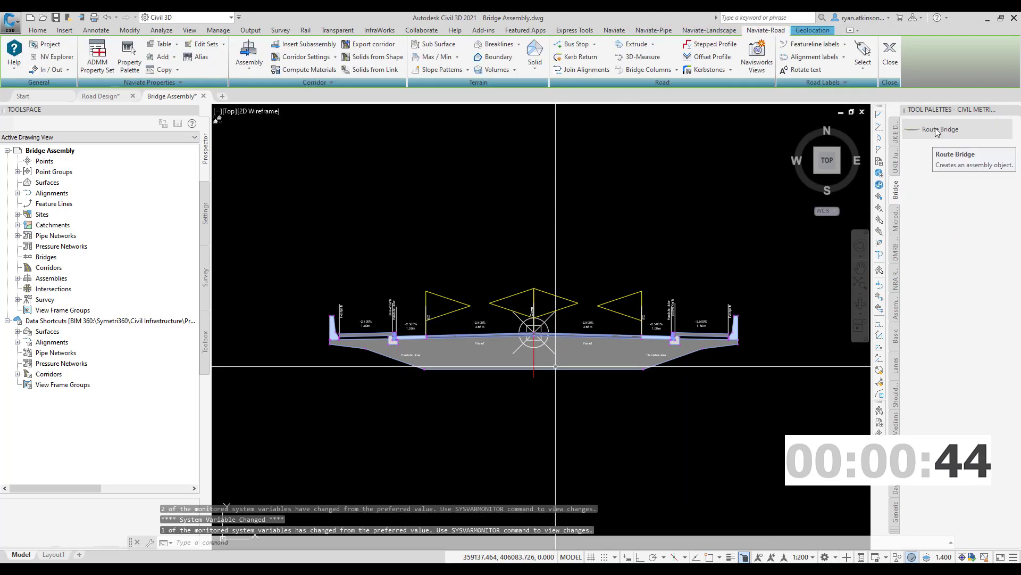
# Step: Place one Route Bridge assembly from the tool palette in Road Design.dwg, below the DMRB Rural S2 Single assembly
pyautogui.click(119, 100)
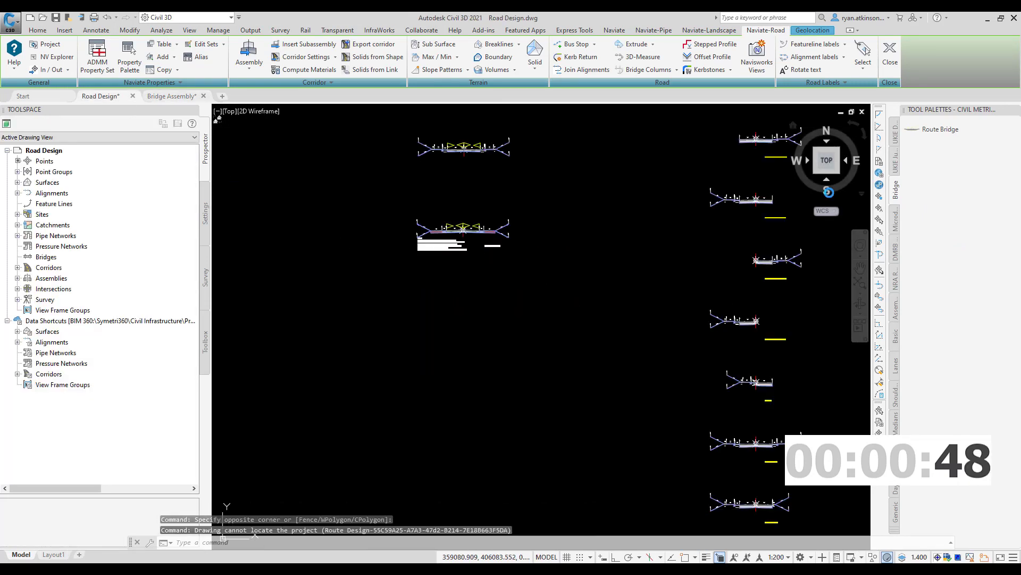
pyautogui.click(932, 130)
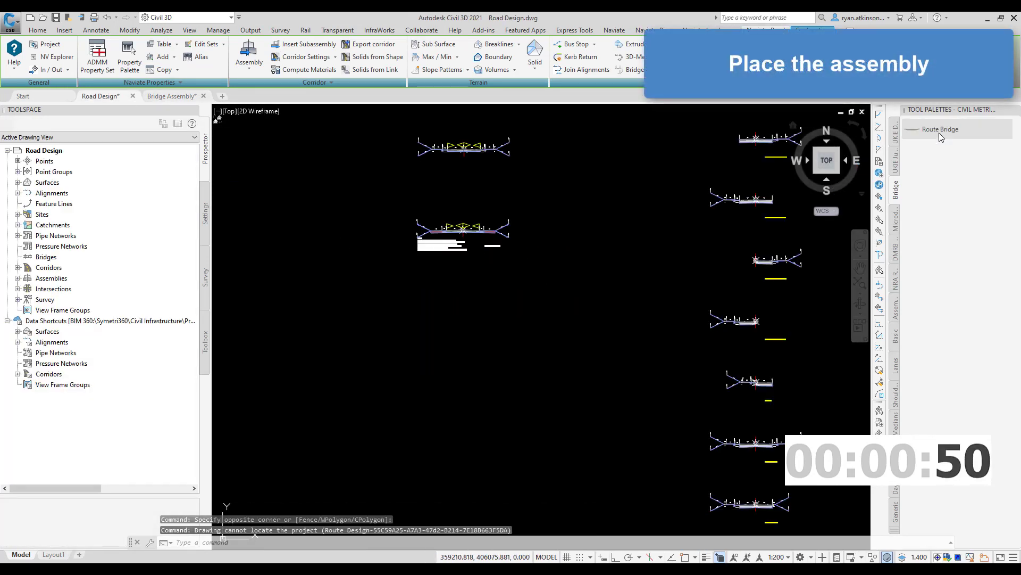
pyautogui.click(452, 303)
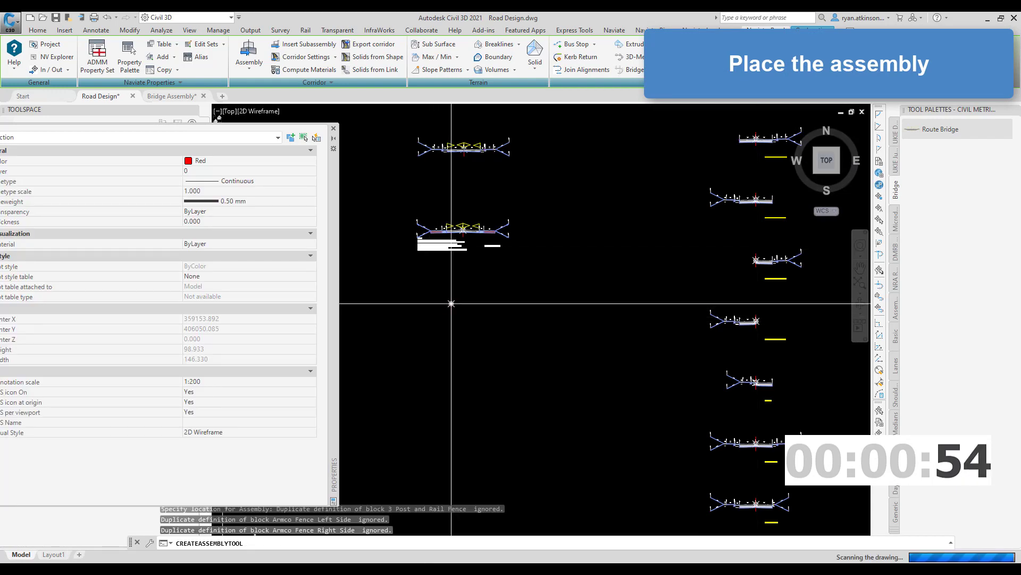
pyautogui.press('Escape')
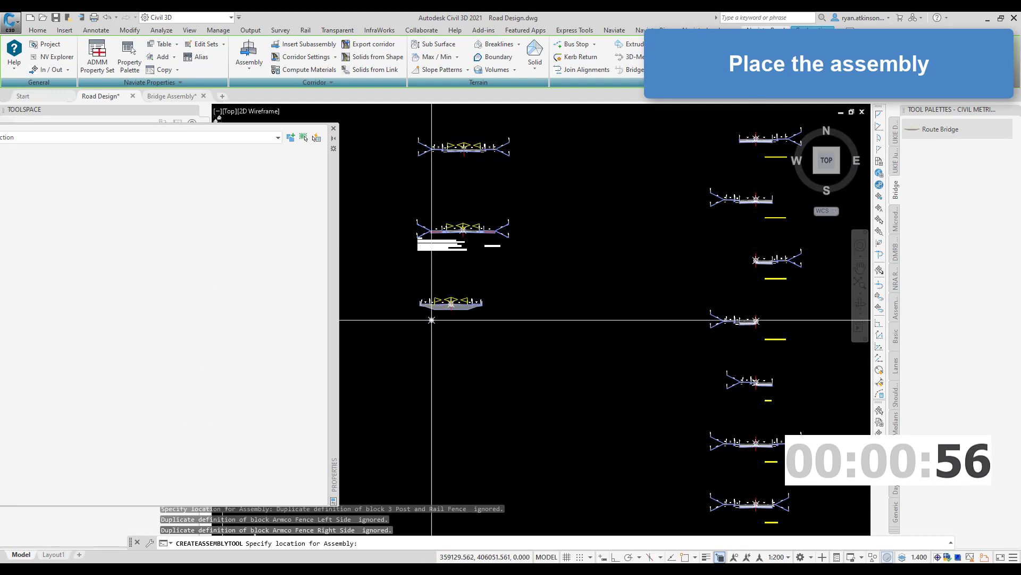
# Step: Examine the placed bridge assembly for errors, including the footpaths detached on both sides and the missing kerbs
pyautogui.scroll(3, 431, 319)
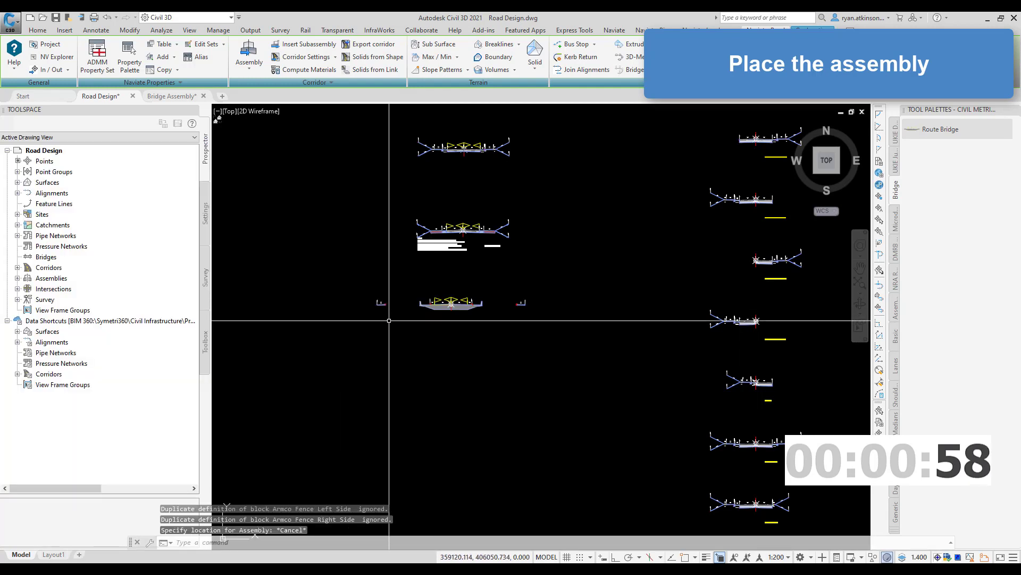
pyautogui.scroll(2, 439, 309)
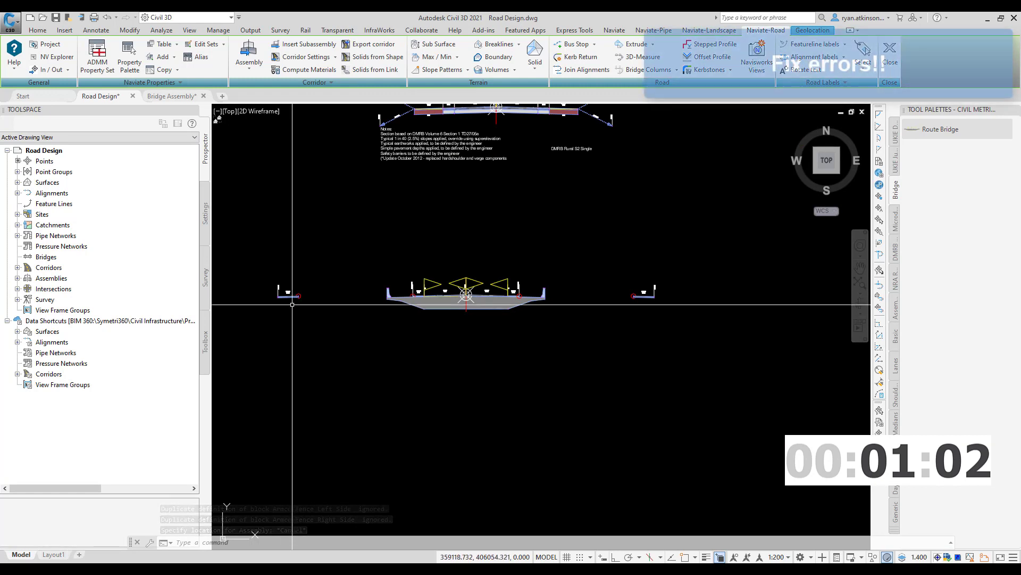
pyautogui.scroll(4, 331, 299)
pyautogui.scroll(4, 324, 291)
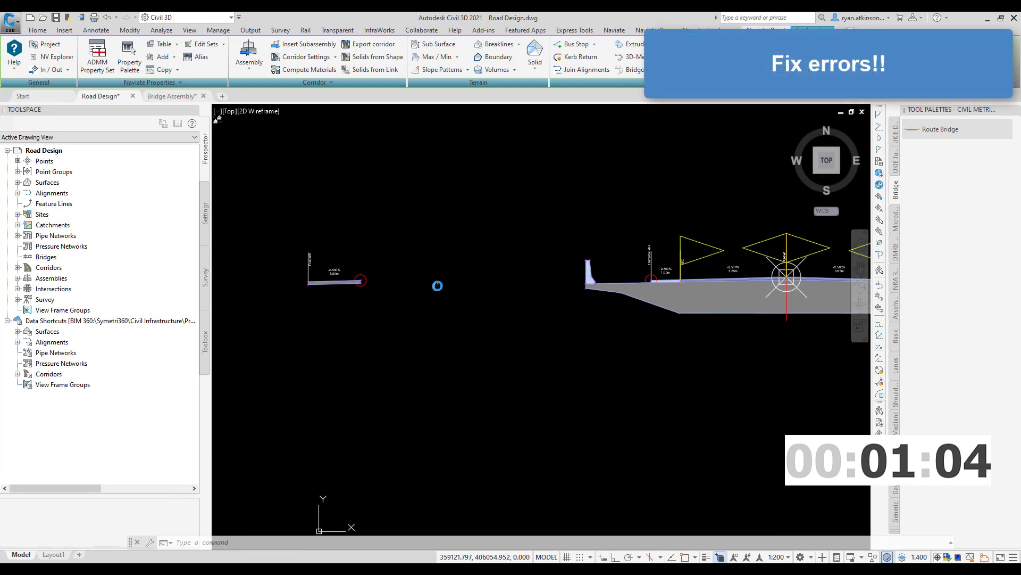
pyautogui.scroll(3, 320, 283)
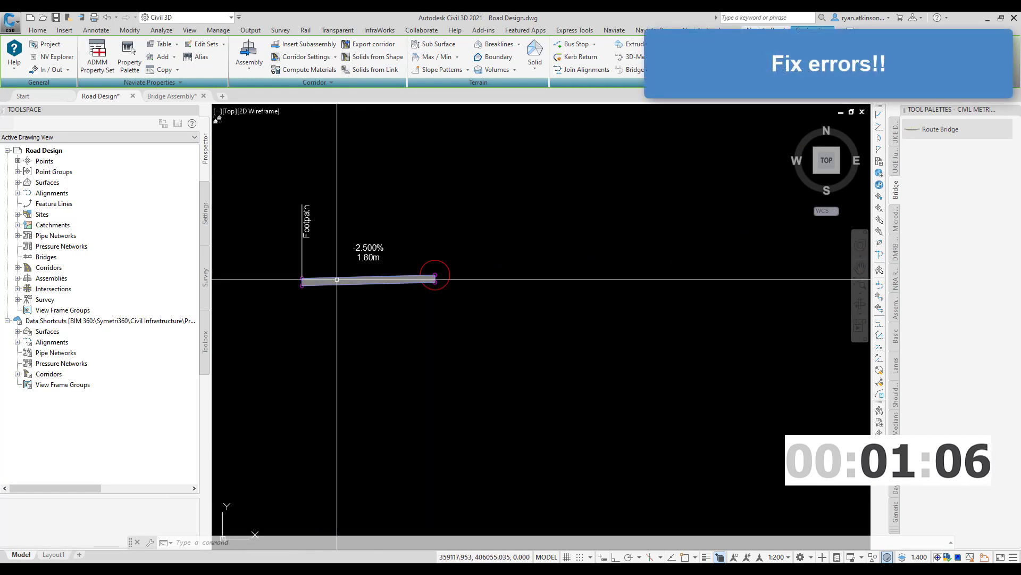
pyautogui.scroll(-3, 339, 280)
pyautogui.scroll(-5, 339, 280)
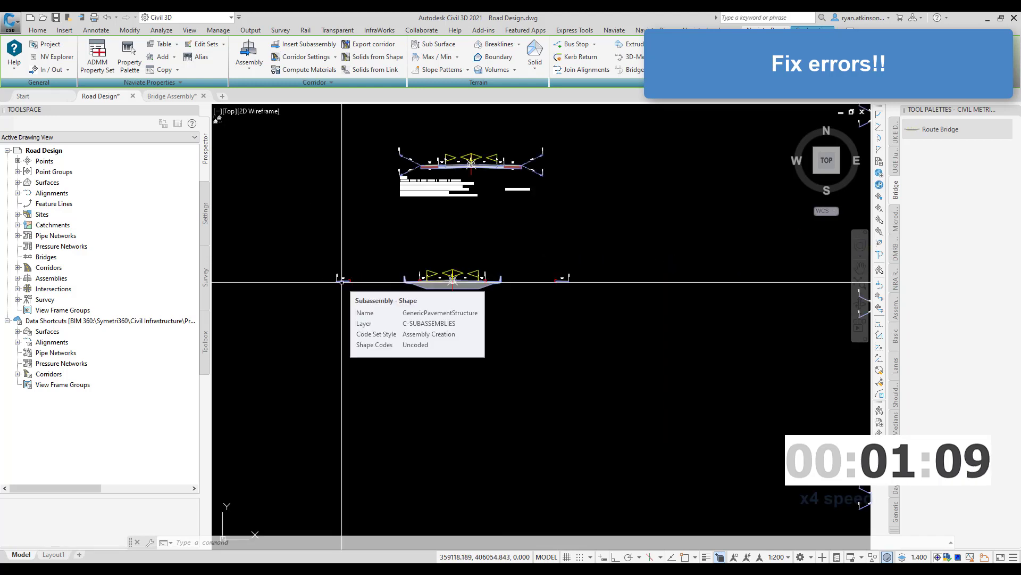
# Step: Check the properties of the left-hand BritishKerbs subassembly in the Bridge Assembly drawing
pyautogui.click(172, 95)
pyautogui.scroll(5, 392, 339)
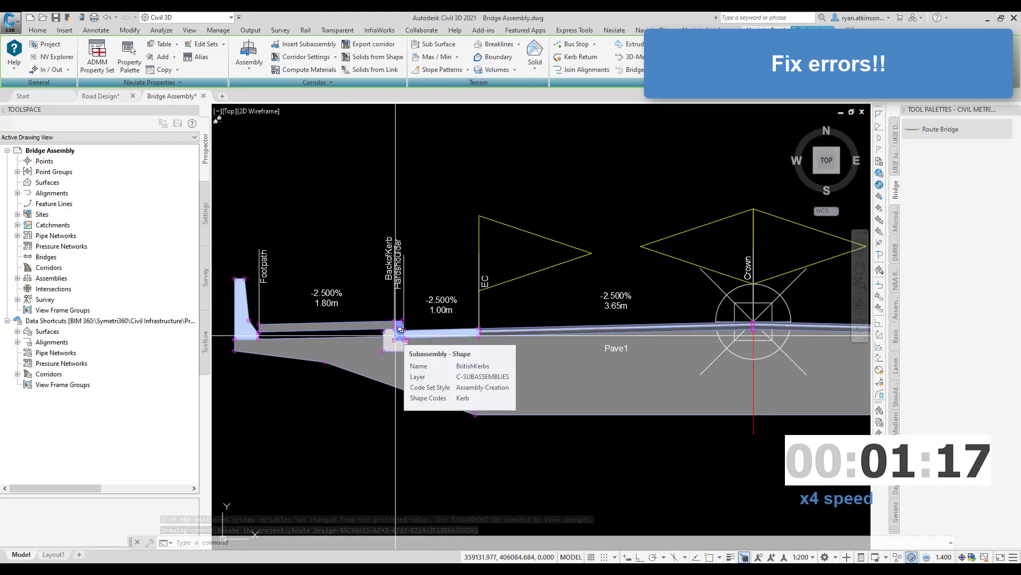
pyautogui.click(396, 340)
pyautogui.rightClick(398, 339)
pyautogui.click(451, 443)
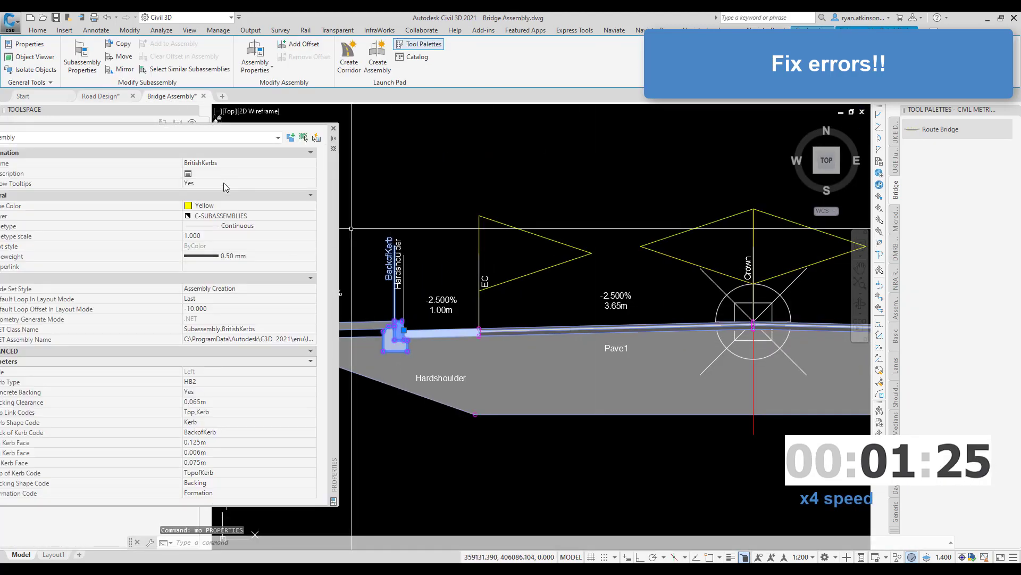
# Step: Add a Simple British Kerbs subassembly to the outer edge of the left hardshoulder on the placed assembly in Road Design
pyautogui.click(101, 96)
pyautogui.scroll(5, 391, 319)
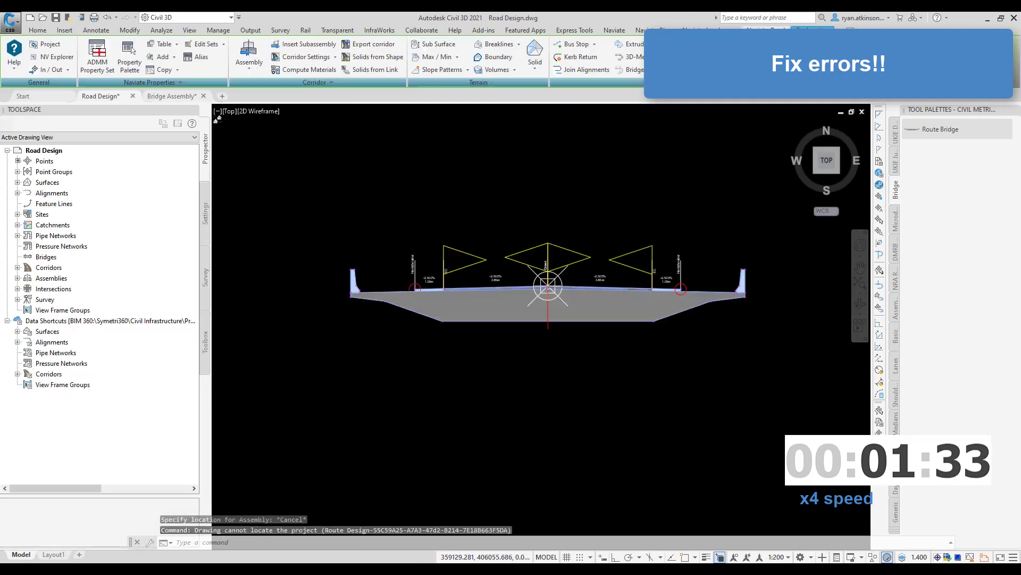
pyautogui.click(895, 139)
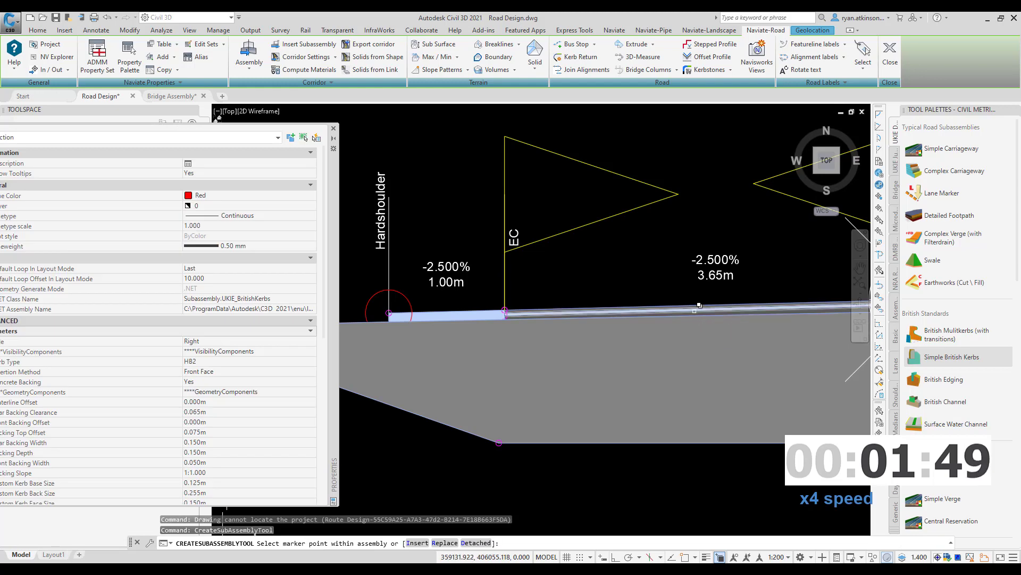
pyautogui.scroll(4, 378, 311)
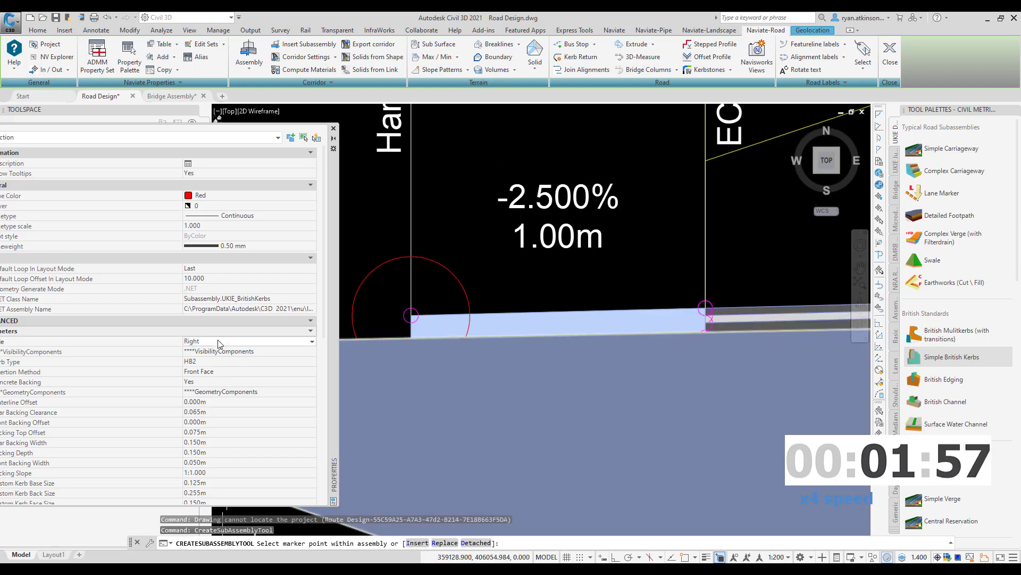
pyautogui.click(386, 262)
pyautogui.scroll(-4, 391, 261)
# Step: Set the kerb side to Right and attach a Simple British Kerbs subassembly to the outer edge of the right hardshoulder
pyautogui.click(220, 342)
pyautogui.click(221, 359)
pyautogui.moveTo(623, 286); pyautogui.dragTo(361, 294, button='middle')
pyautogui.scroll(4, 729, 283)
pyautogui.click(721, 283)
pyautogui.scroll(-10, 722, 283)
pyautogui.press('Escape')
# Step: Move the detached right-hand footpath so its inner edge meets the top back corner of the right kerb
pyautogui.scroll(-2, 582, 303)
pyautogui.moveTo(846, 304); pyautogui.dragTo(742, 297, button='middle')
pyautogui.scroll(4, 742, 295)
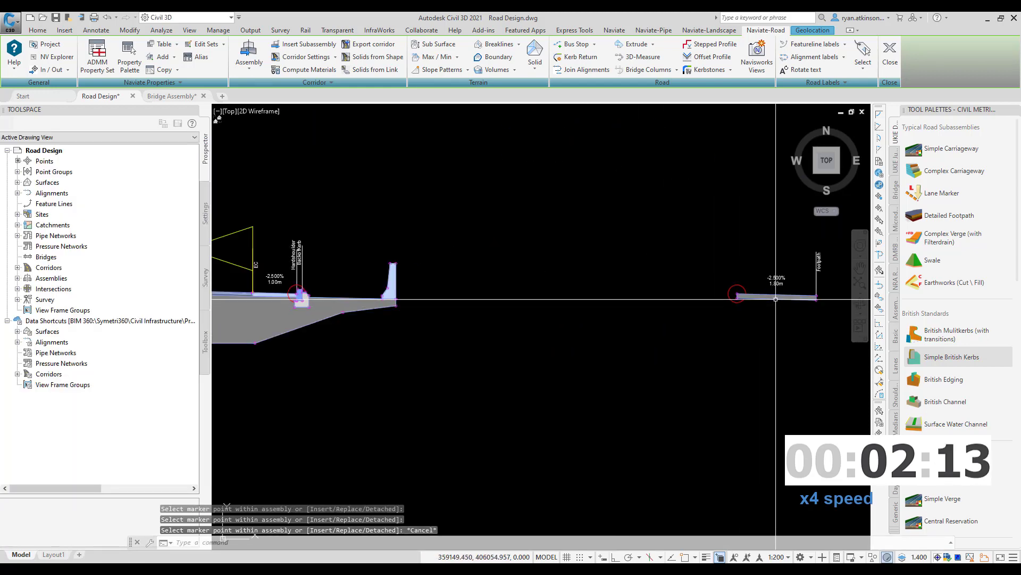
pyautogui.scroll(6, 742, 294)
pyautogui.click(722, 288)
pyautogui.click(708, 279)
pyautogui.scroll(-6, 404, 287)
pyautogui.moveTo(404, 285); pyautogui.dragTo(632, 337, button='middle')
pyautogui.scroll(8, 271, 339)
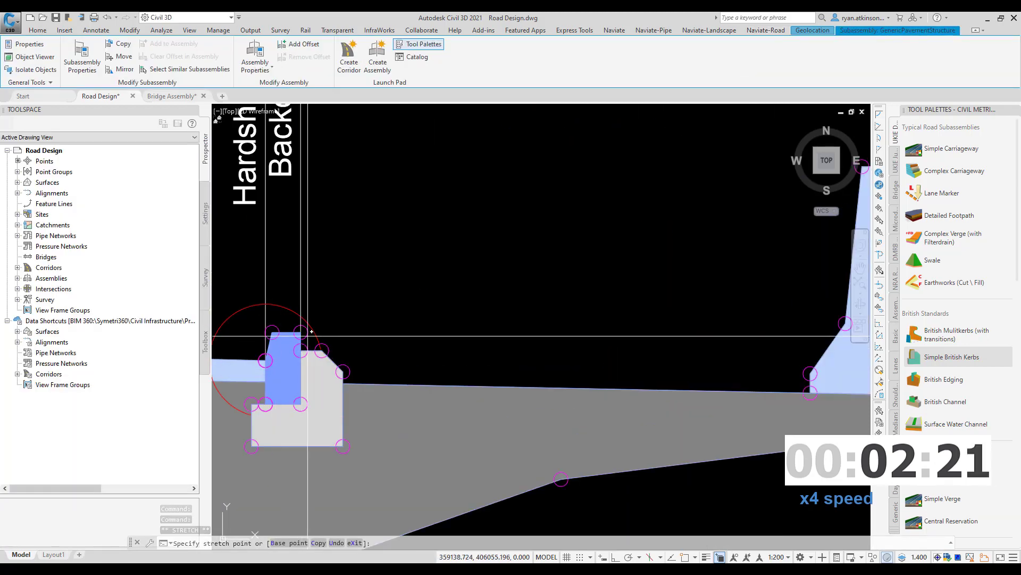
pyautogui.click(303, 332)
pyautogui.press('Escape')
# Step: Move the detached left-hand footpath by its inner end onto the back of the left kerb, using a node snap
pyautogui.scroll(-8, 415, 320)
pyautogui.scroll(-6, 369, 321)
pyautogui.moveTo(235, 333); pyautogui.dragTo(413, 336, button='middle')
pyautogui.scroll(6, 331, 323)
pyautogui.click(346, 305)
pyautogui.click(393, 301)
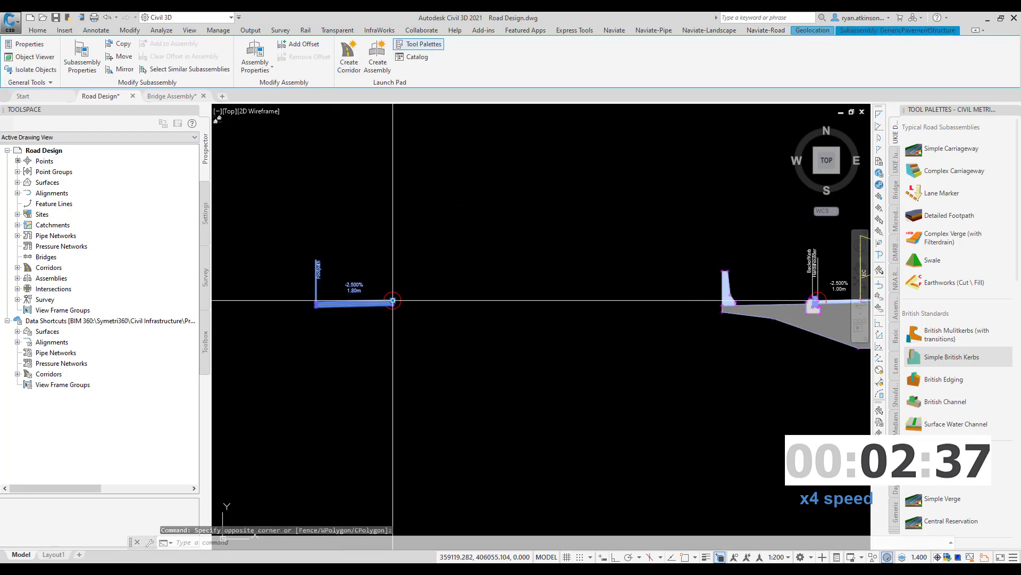
pyautogui.write('nod')
pyautogui.press('Return')
pyautogui.scroll(8, 815, 295)
pyautogui.click(798, 326)
pyautogui.press('Escape')
# Step: Compare the repaired bridge assembly in Road Design with the original in Bridge Assembly
pyautogui.scroll(-3, 665, 321)
pyautogui.click(179, 97)
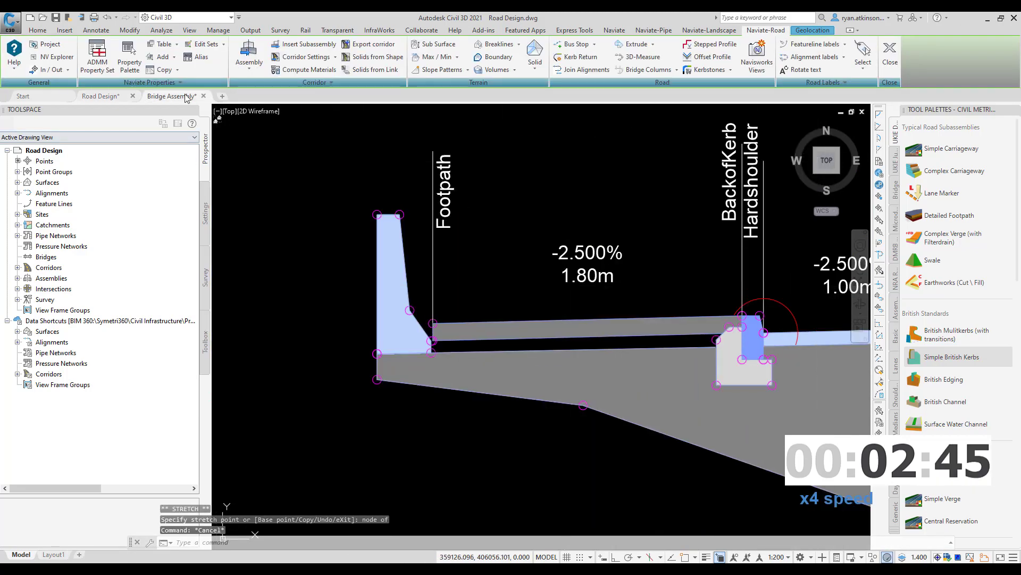
pyautogui.click(101, 96)
pyautogui.scroll(-6, 408, 340)
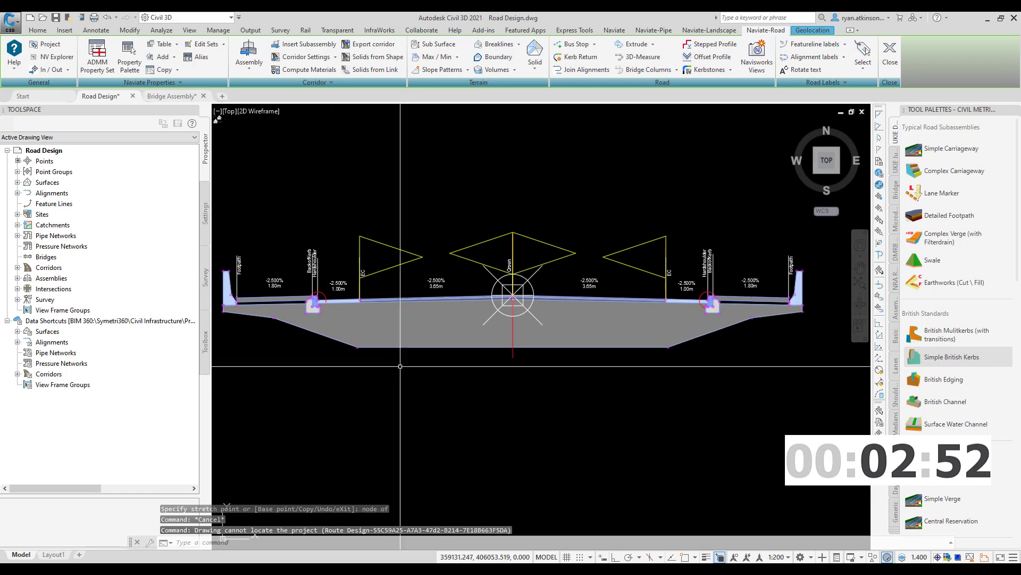
pyautogui.scroll(-3, 495, 229)
pyautogui.scroll(3, 507, 319)
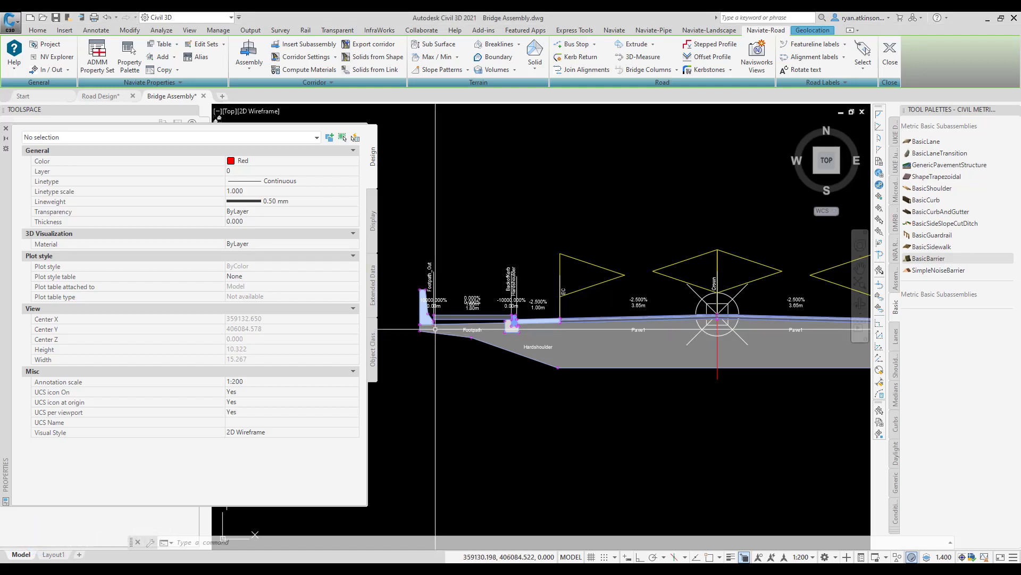
# Step: Set the Barrier A value of the bridge box girder subassembly in Bridge Assembly to 2
pyautogui.click(435, 329)
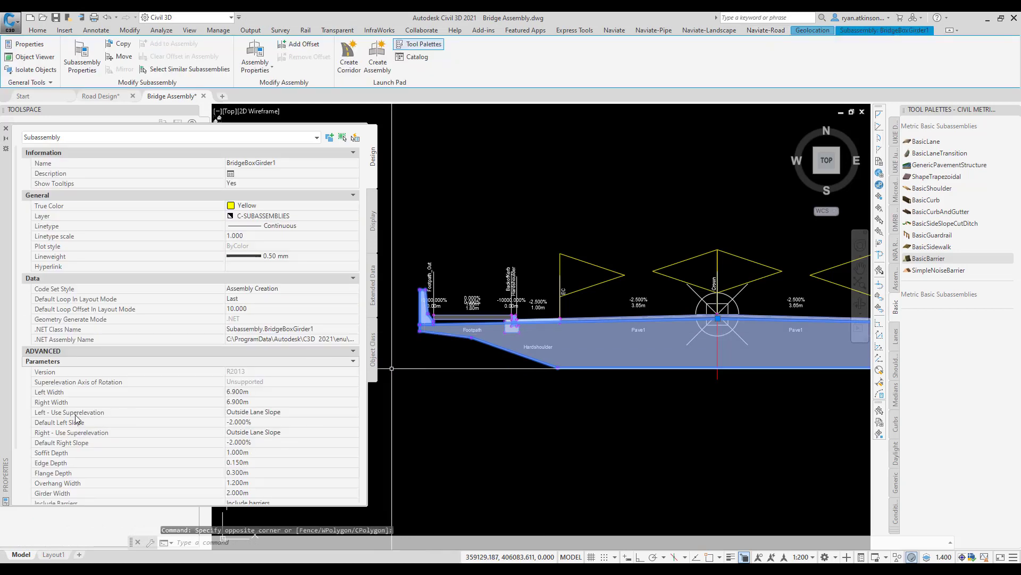
pyautogui.scroll(-3, 76, 418)
pyautogui.click(239, 448)
pyautogui.write('2')
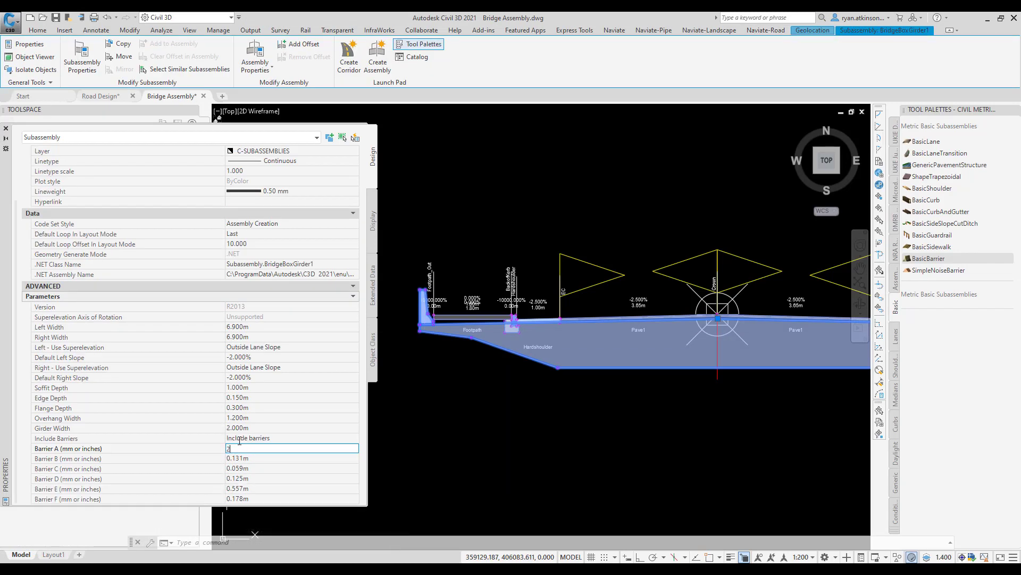
pyautogui.press('Return')
pyautogui.click(461, 396)
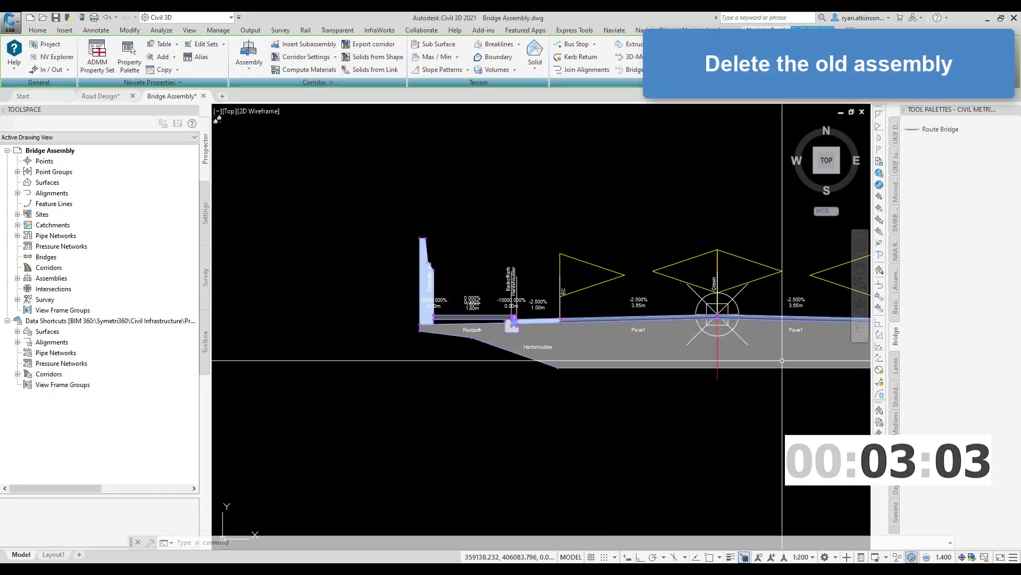
# Step: Delete the old Route Bridge tool from the Bridge tool palette and accept its removal
pyautogui.rightClick(929, 132)
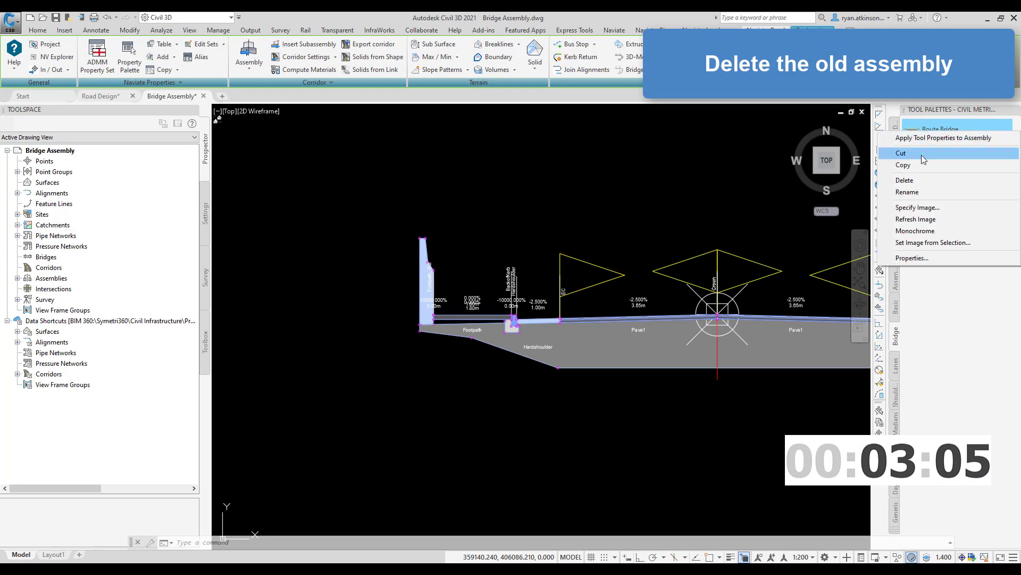
pyautogui.click(919, 181)
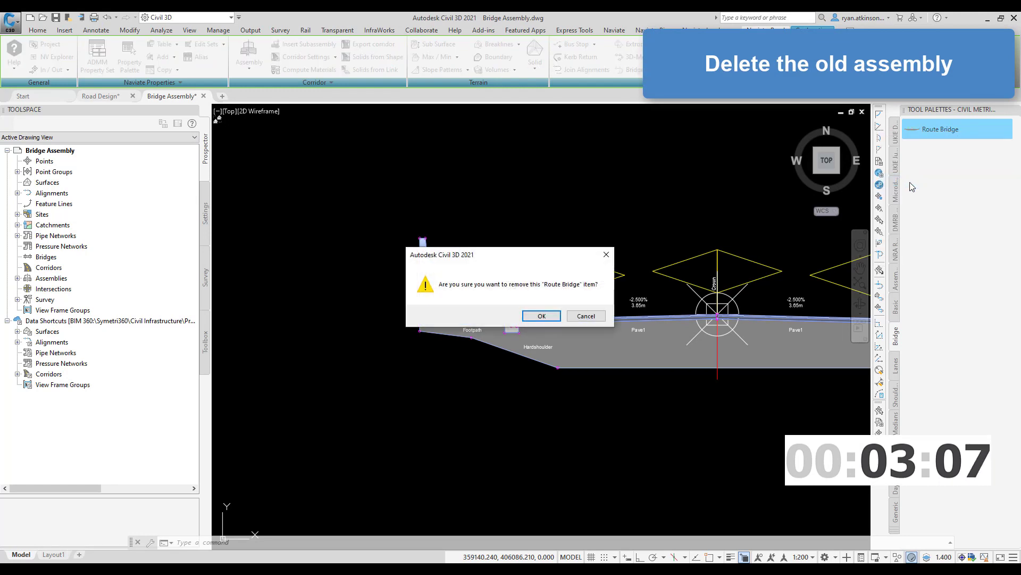
pyautogui.click(541, 316)
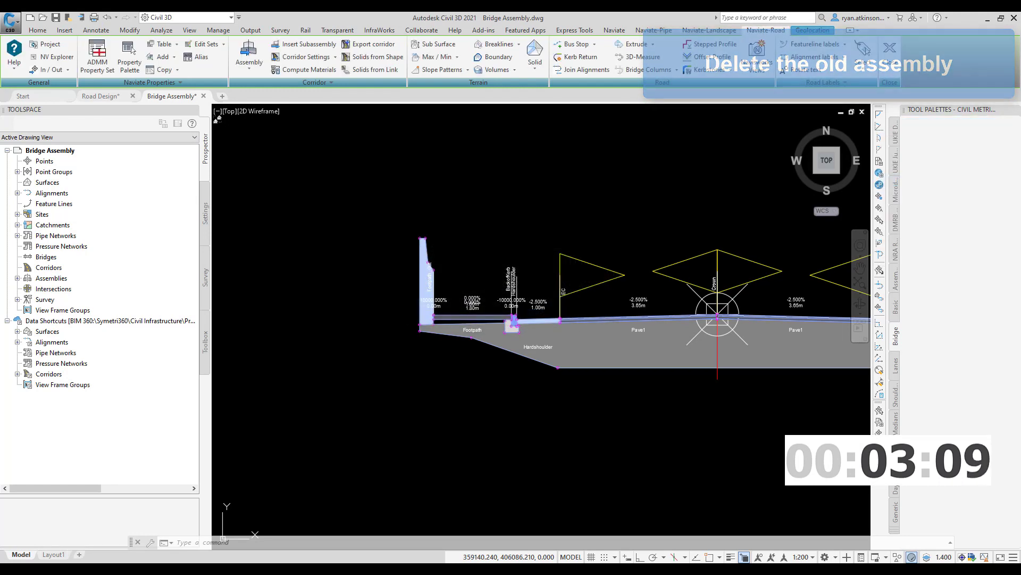
# Step: Add the updated bridge assembly from the Bridge Assembly drawing to the Bridge tool palette as a new tool
pyautogui.click(739, 394)
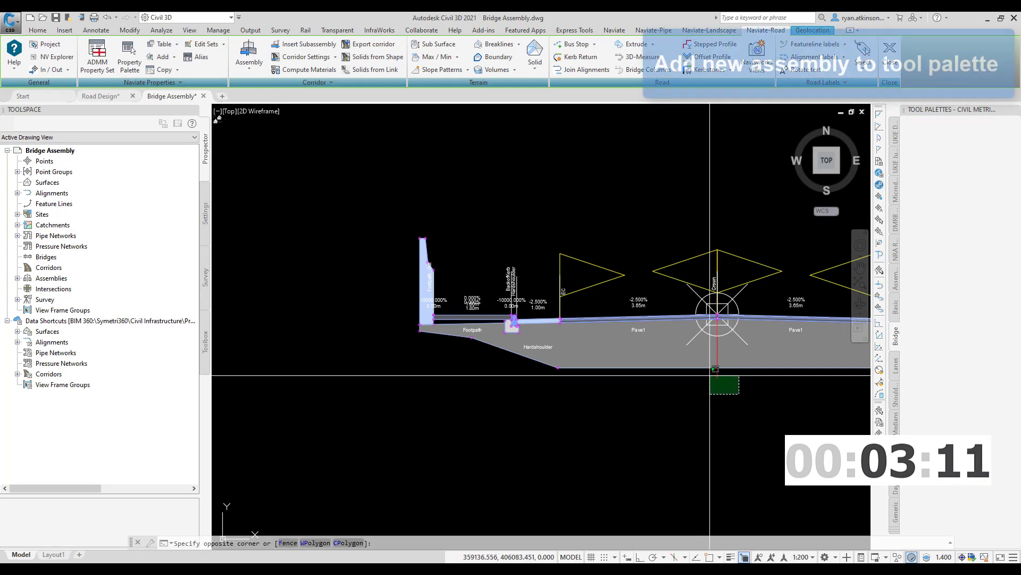
pyautogui.click(715, 377)
pyautogui.moveTo(717, 375)
pyautogui.mouseDown()
pyautogui.moveTo(715, 319)
pyautogui.moveTo(916, 248)
pyautogui.mouseUp()
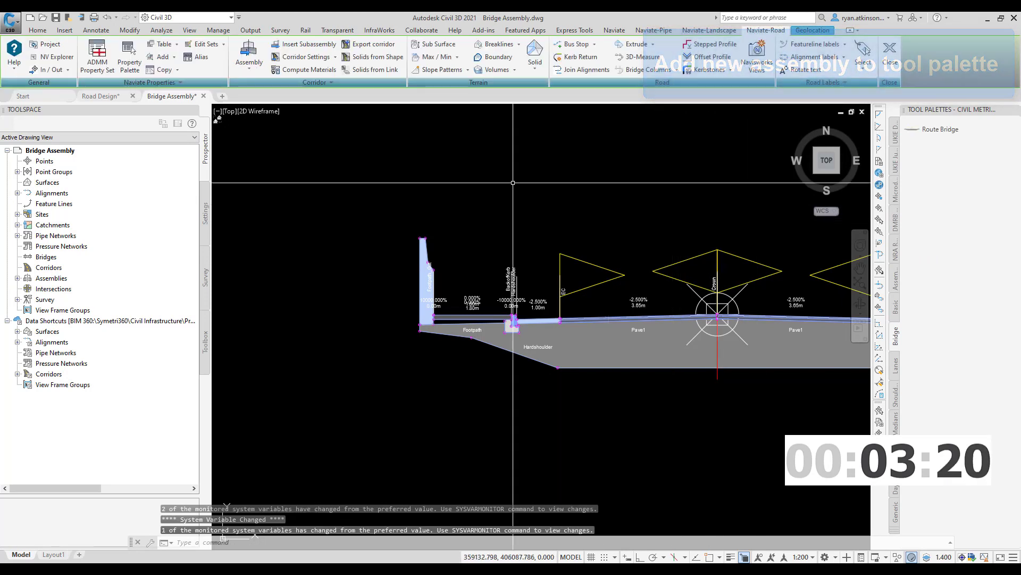
# Step: Delete the old bridge assembly and its red Route Bridge label from the Road Design drawing
pyautogui.click(114, 97)
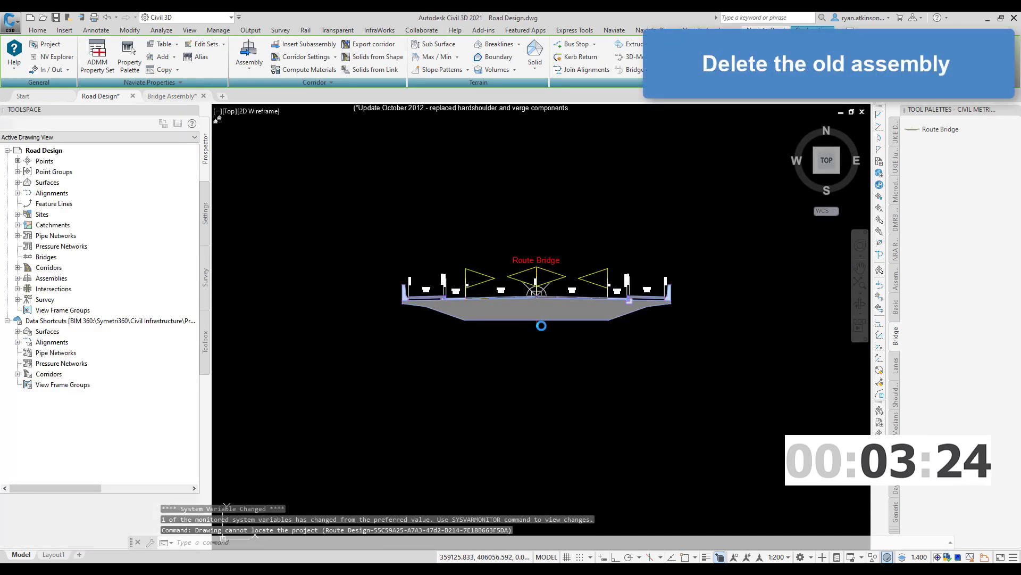
pyautogui.click(547, 337)
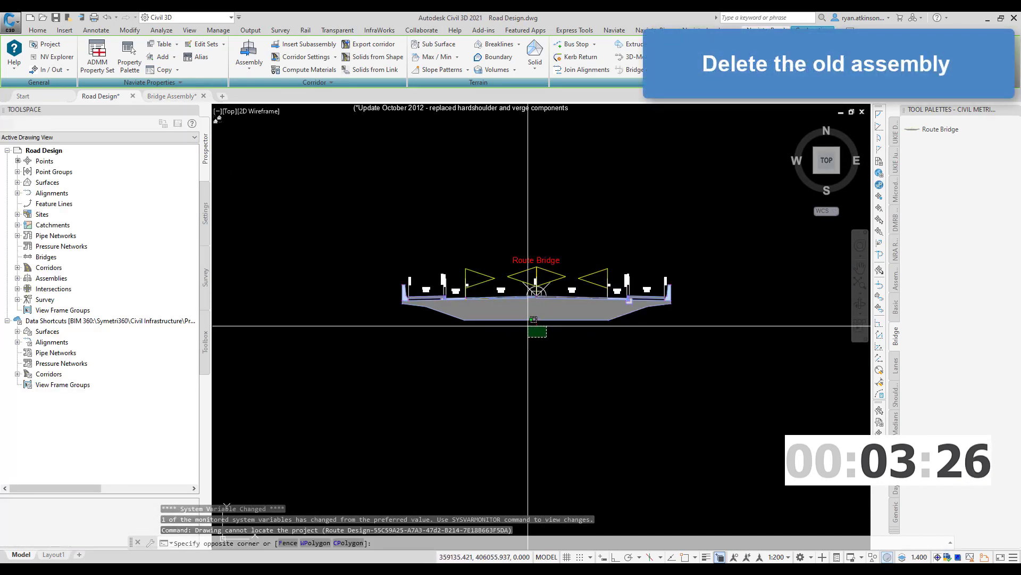
pyautogui.click(529, 321)
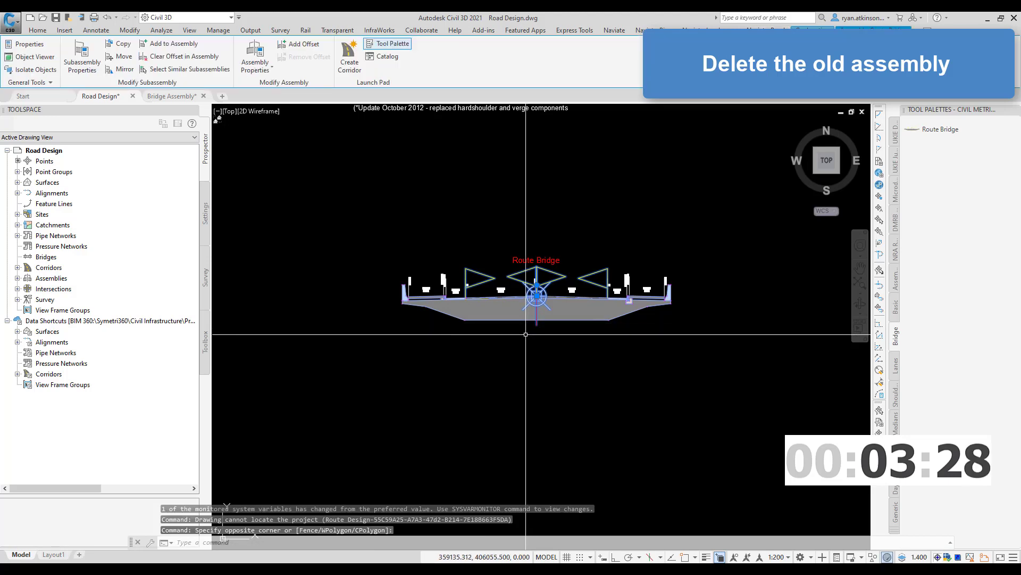
pyautogui.press('Delete')
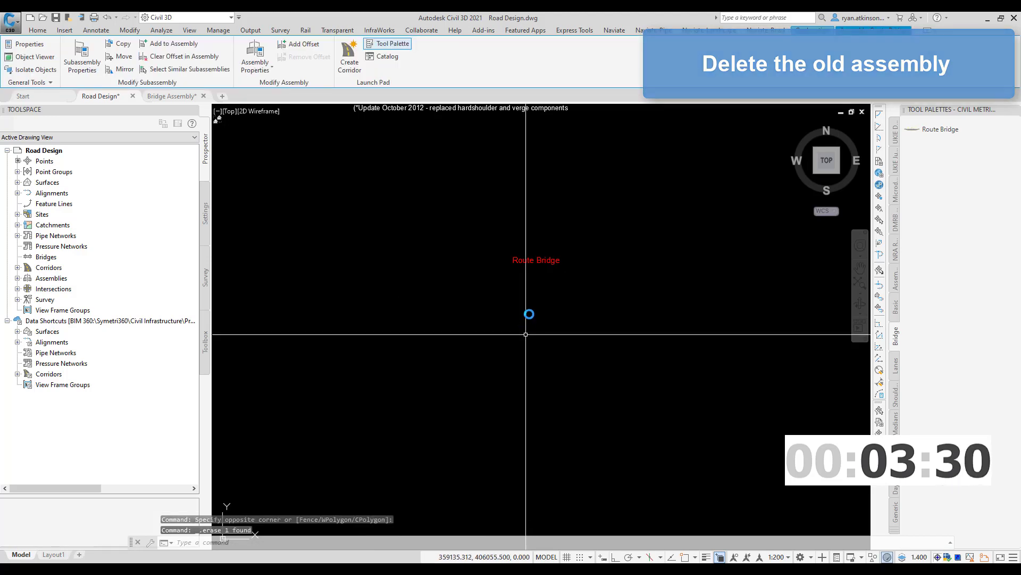
pyautogui.click(603, 288)
pyautogui.click(488, 239)
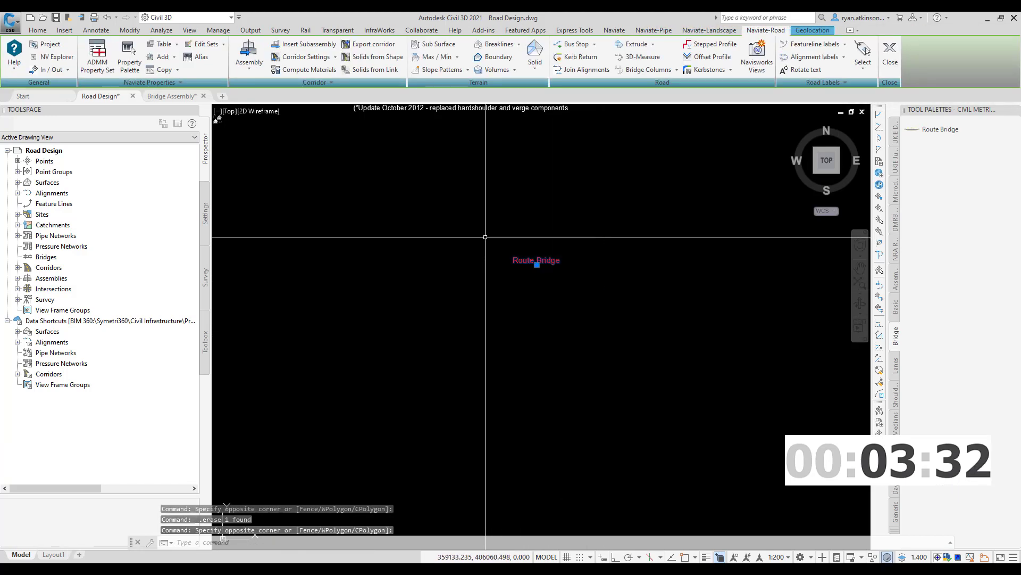
pyautogui.press('Delete')
# Step: Place the updated Route Bridge assembly from the Bridge tool palette where the deleted one stood in Road Design
pyautogui.click(999, 133)
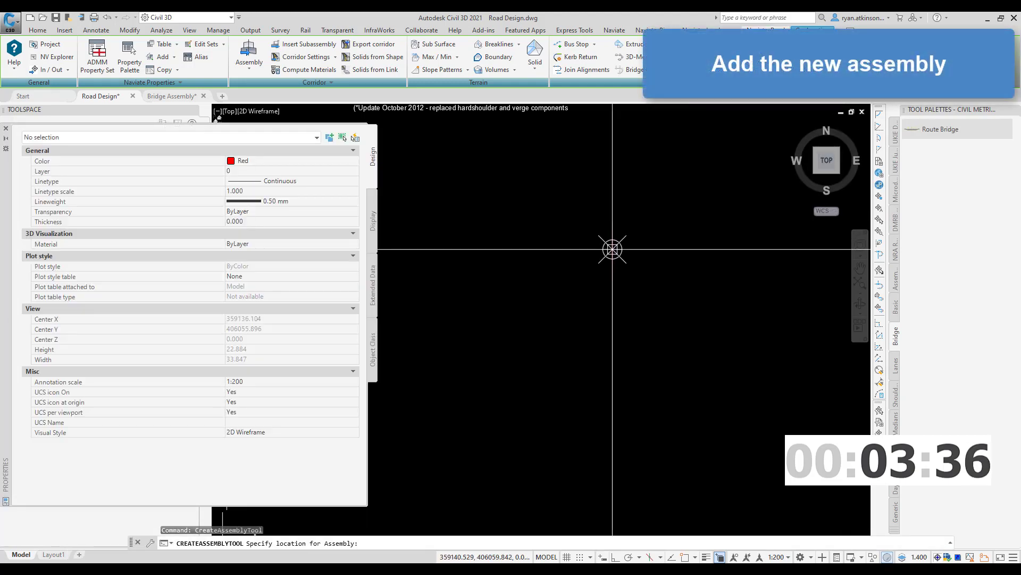
pyautogui.click(552, 253)
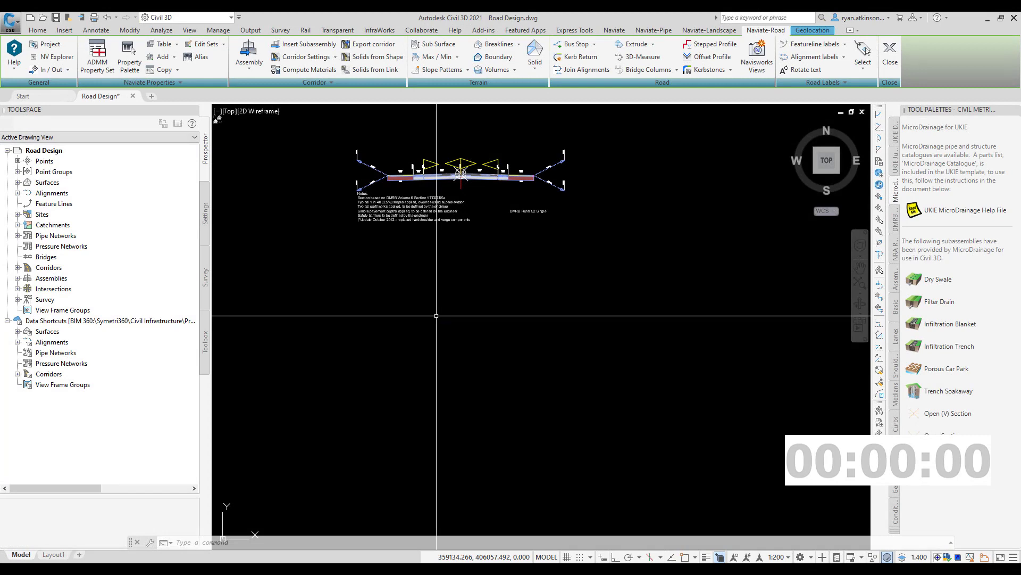
# Step: Import the Route Bridge assembly from the Naviate standard folder and place it below the existing road section in Road Design
pyautogui.click(239, 51)
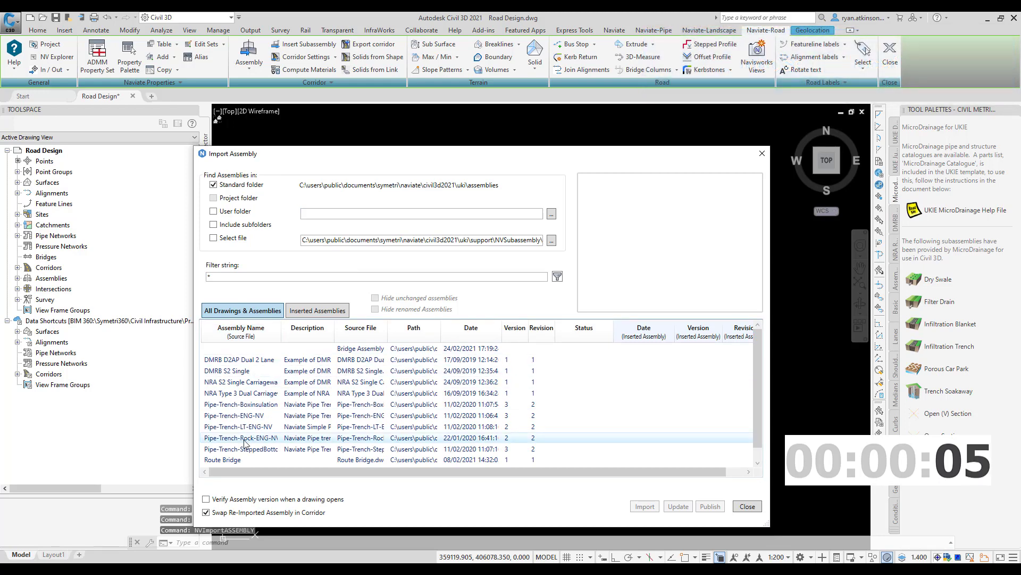
pyautogui.click(237, 460)
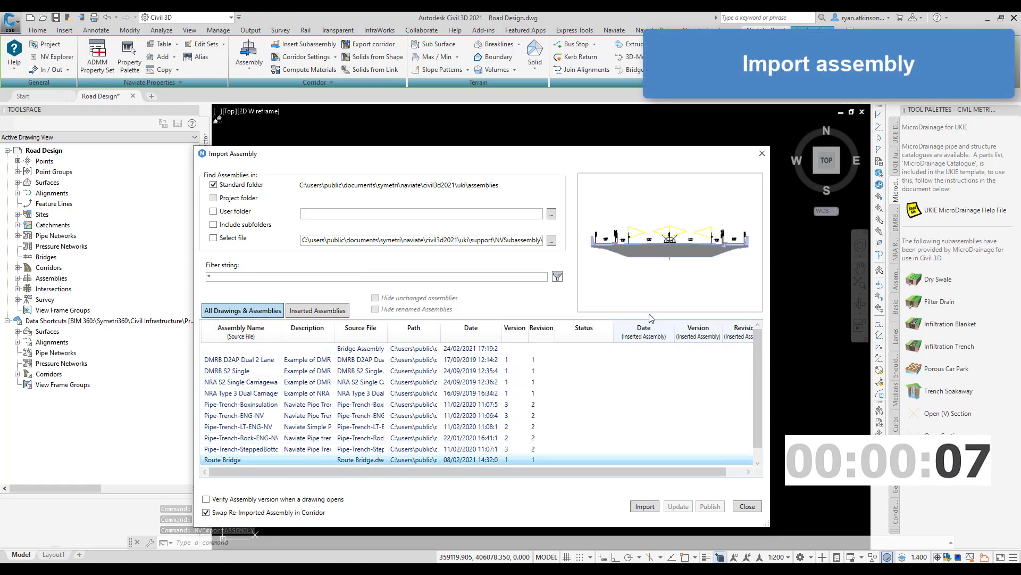
pyautogui.click(633, 508)
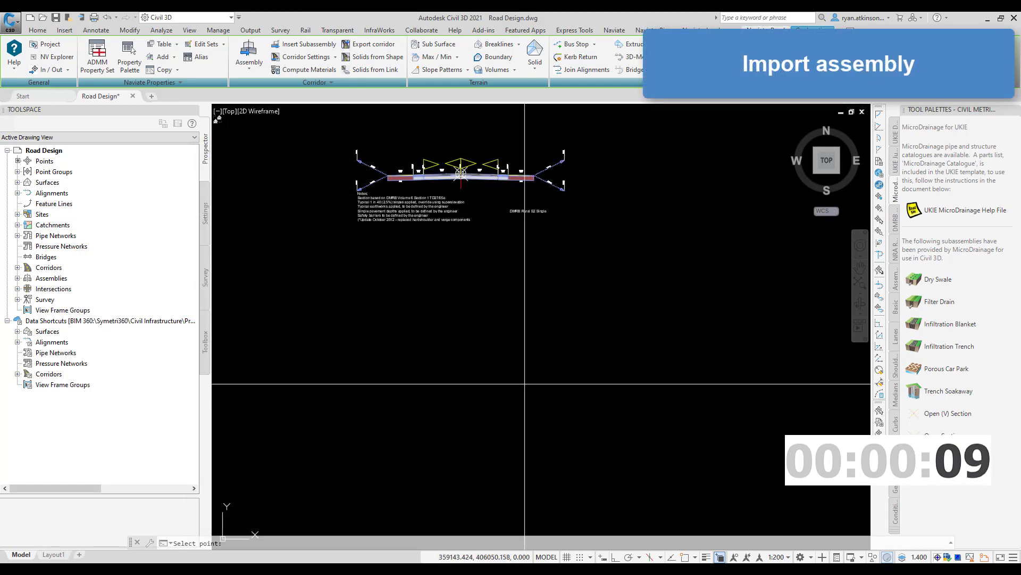
pyautogui.click(461, 174)
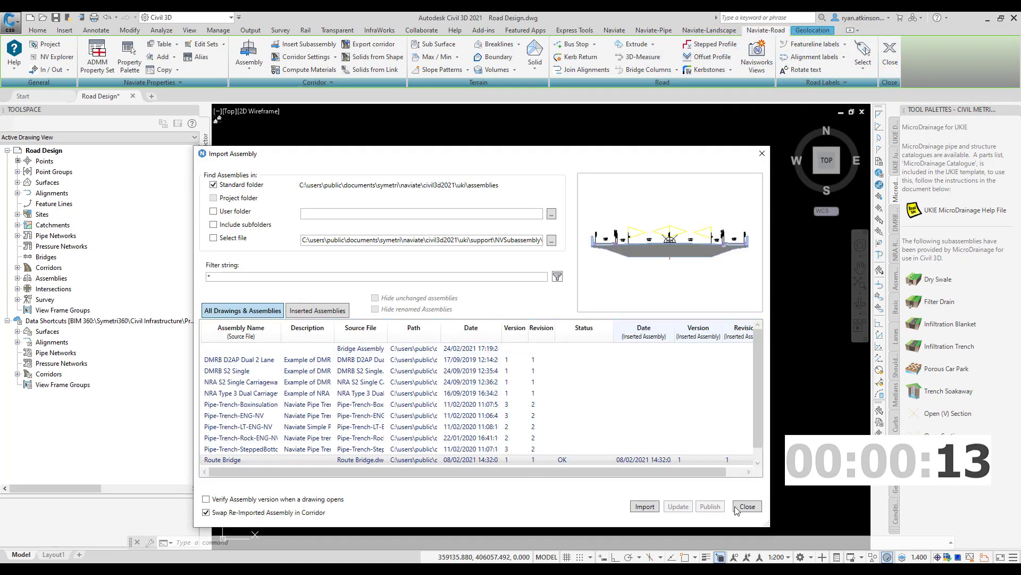
pyautogui.click(747, 506)
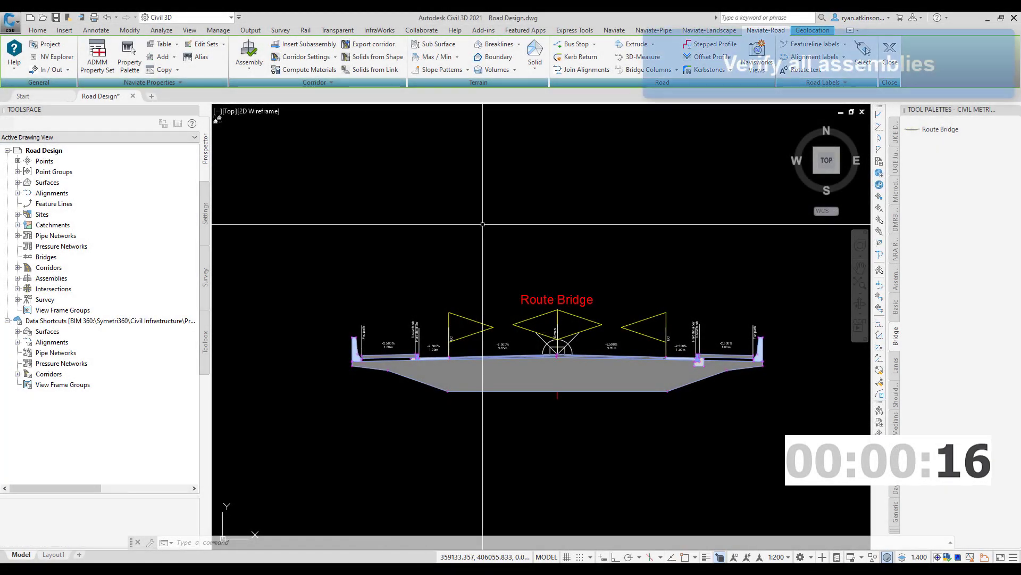
# Step: Verify the drawing's assemblies and update the inserted Route Bridge assembly from its changed source file
pyautogui.click(247, 62)
pyautogui.click(265, 130)
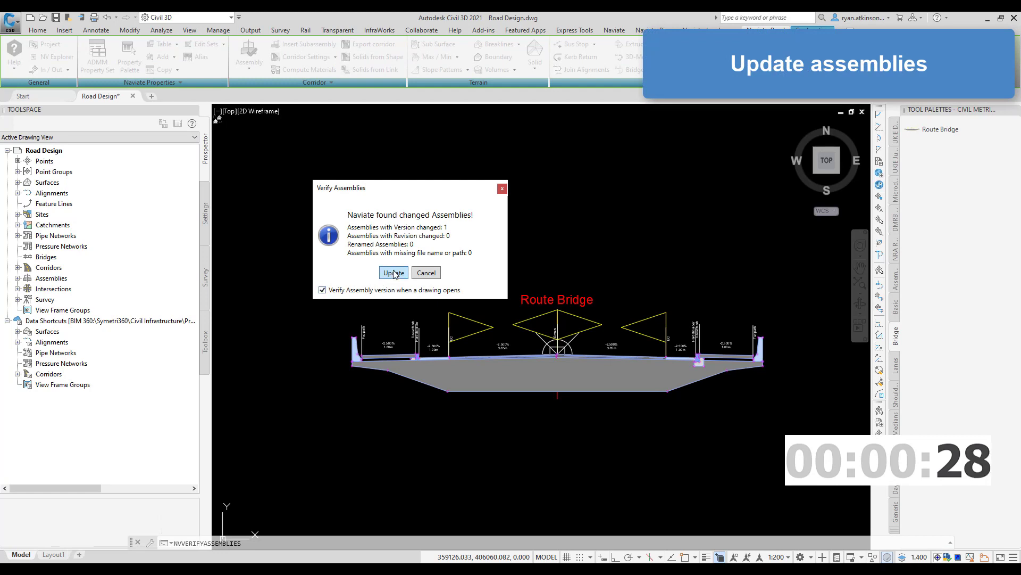
pyautogui.click(394, 273)
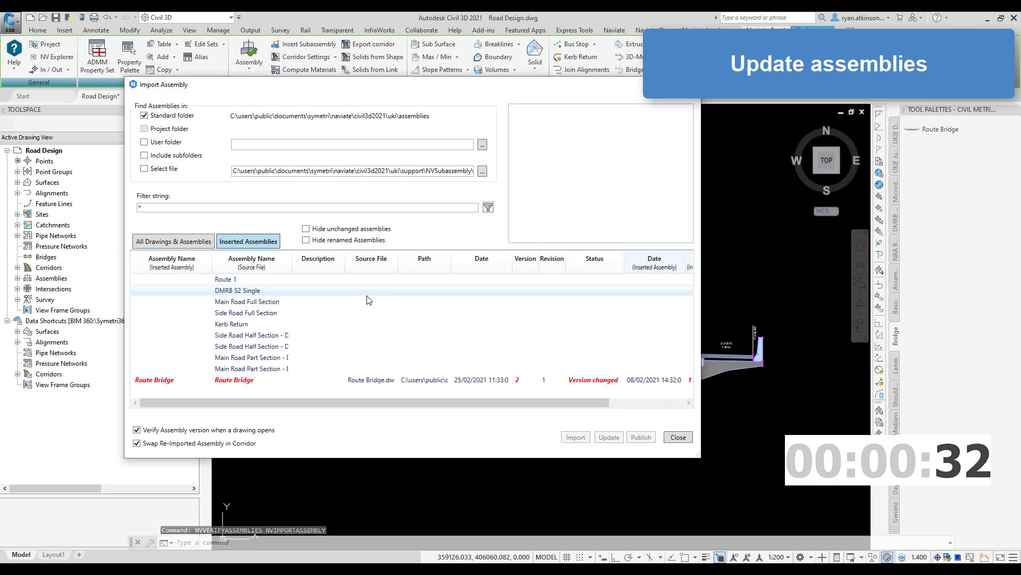
pyautogui.click(593, 381)
pyautogui.click(609, 437)
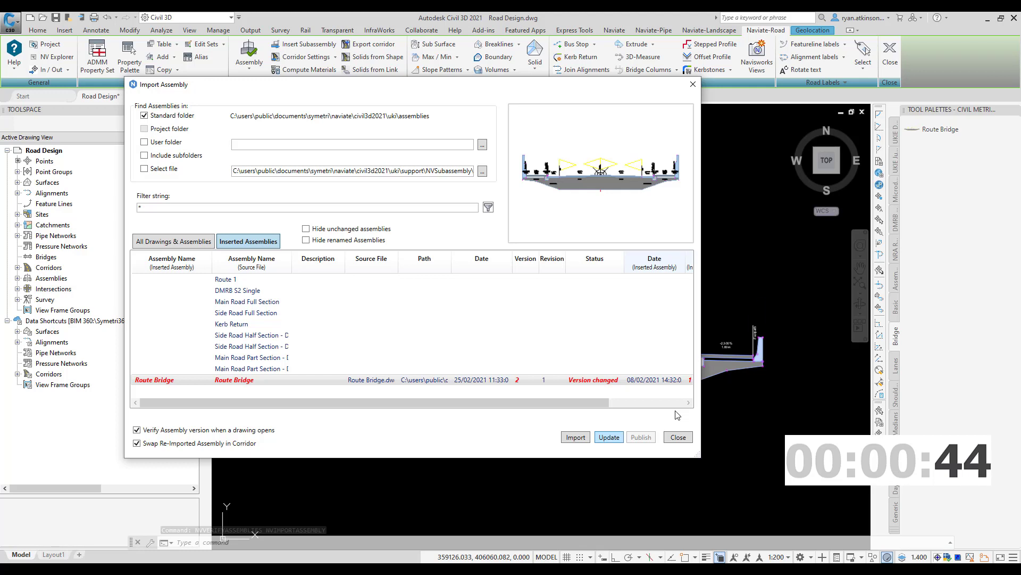
pyautogui.click(678, 437)
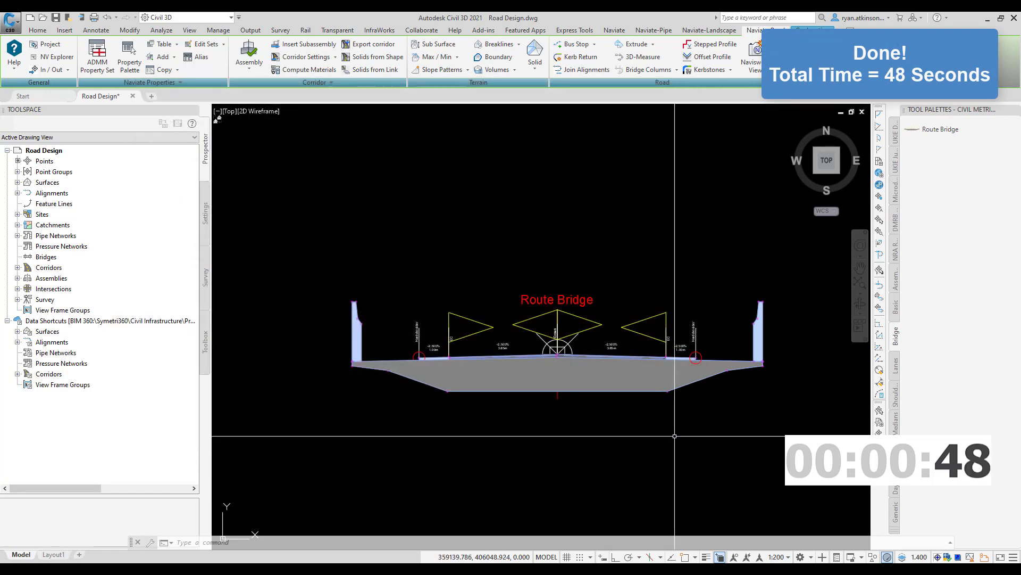